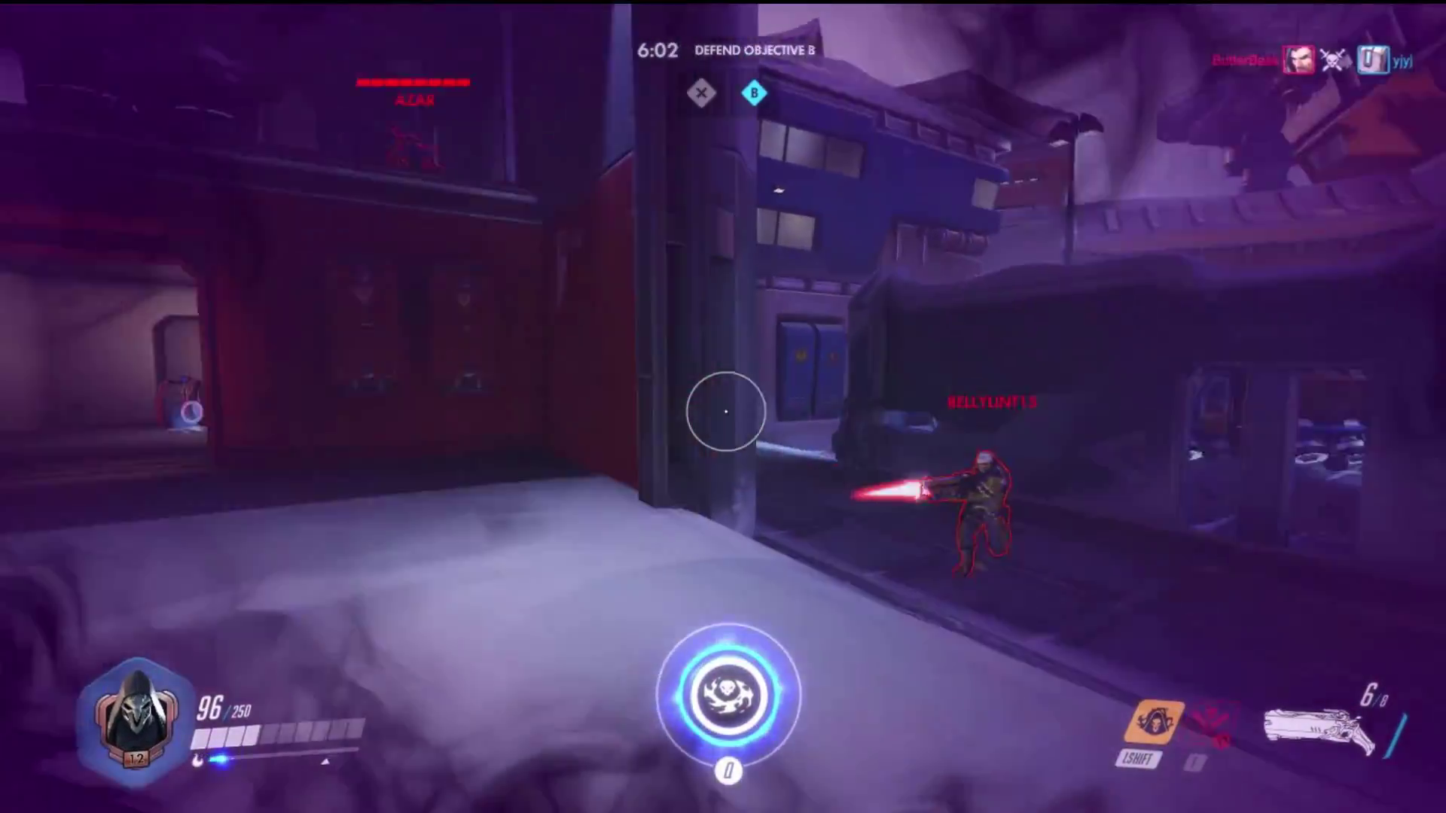
Trigger Reaper's Death Blossom ultimate among the nearby enemies in Overwatch.
{"action": "key", "text": "q"}
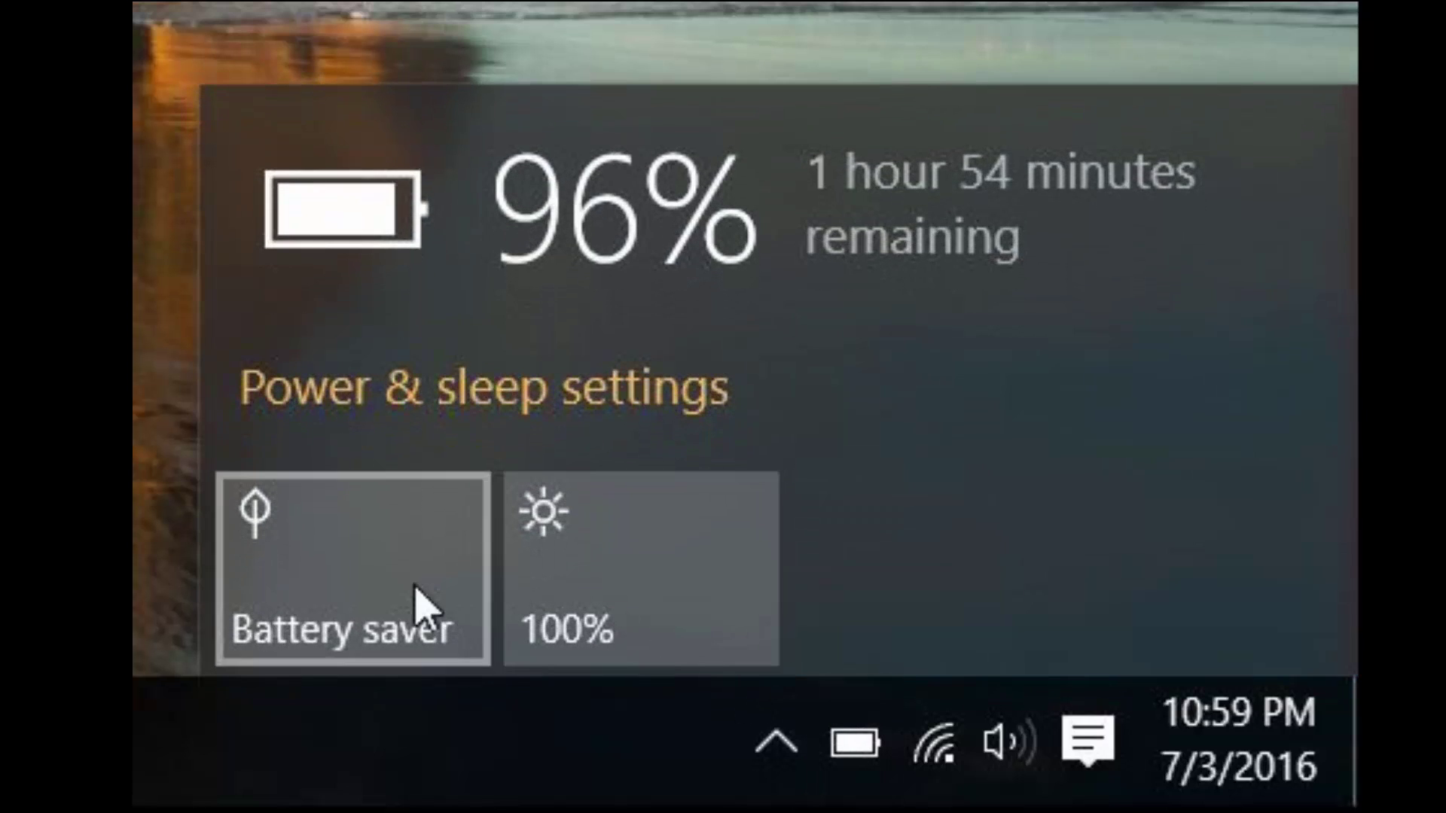
{"action": "left_click", "coordinate": [371, 591]}
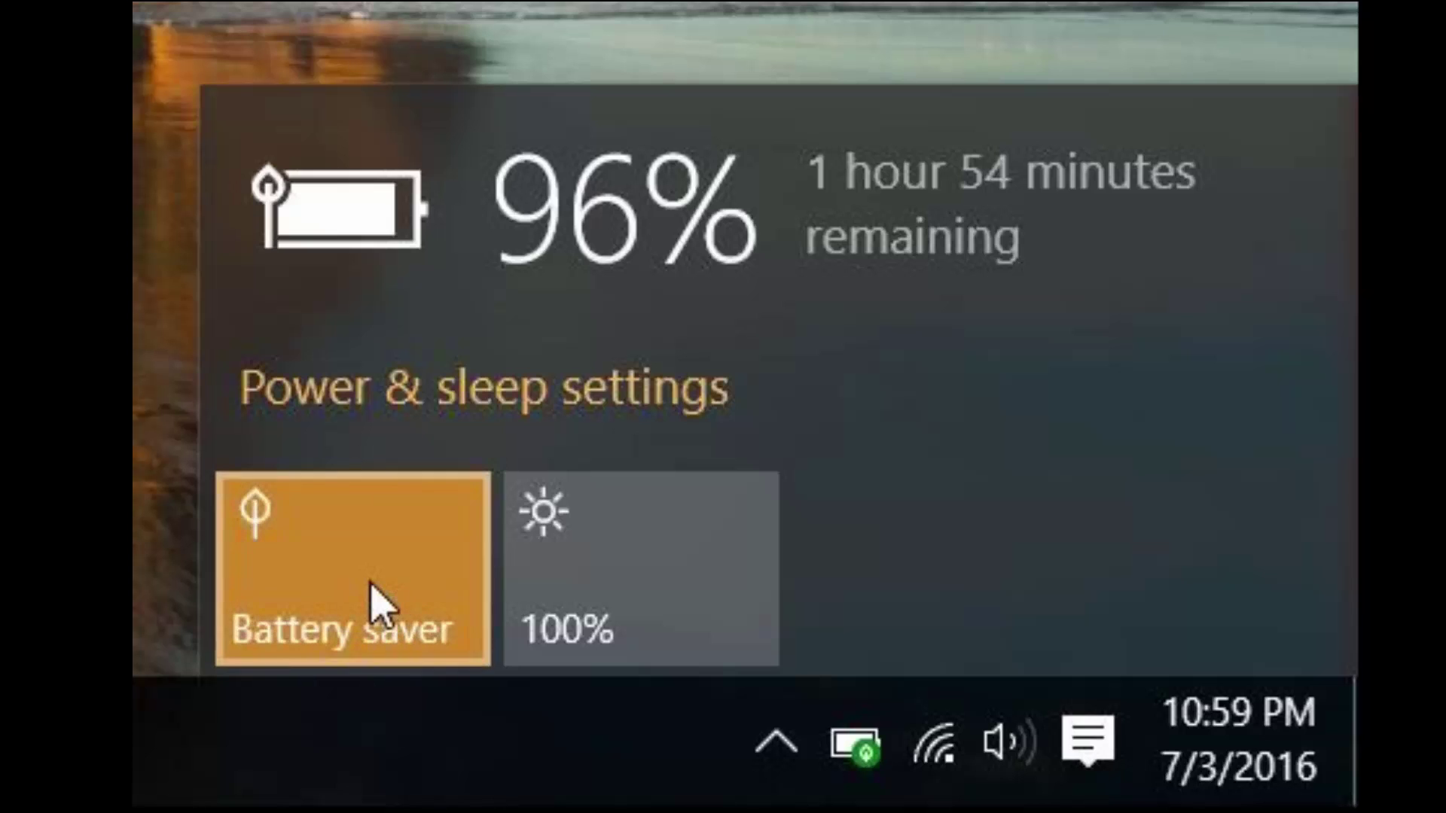
{"action": "left_click", "coordinate": [857, 747]}
{"action": "left_click", "coordinate": [340, 586]}
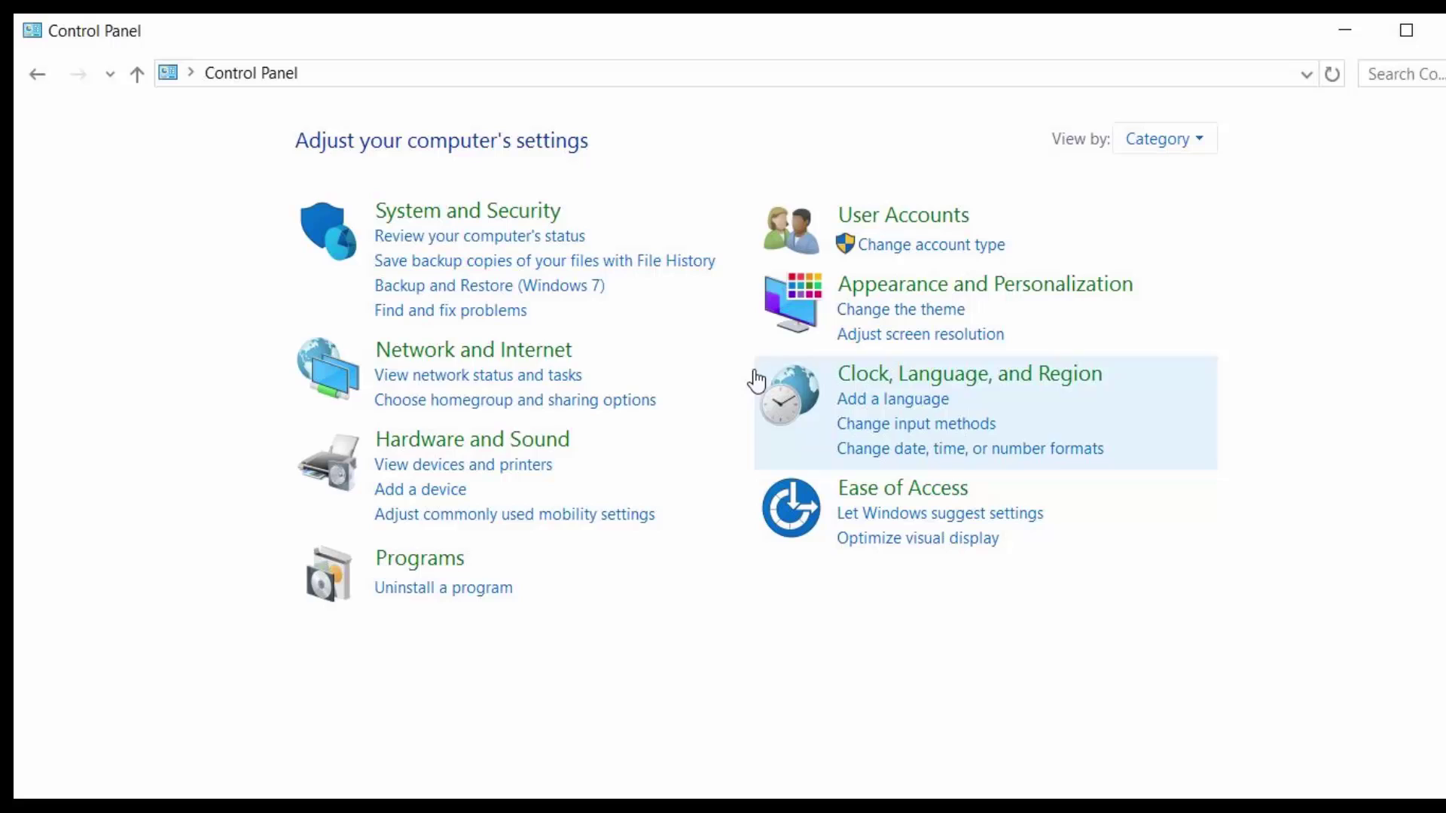
Go to Hardware and Sound > Power Options and open the High performance plan's settings.
{"action": "left_click", "coordinate": [530, 444]}
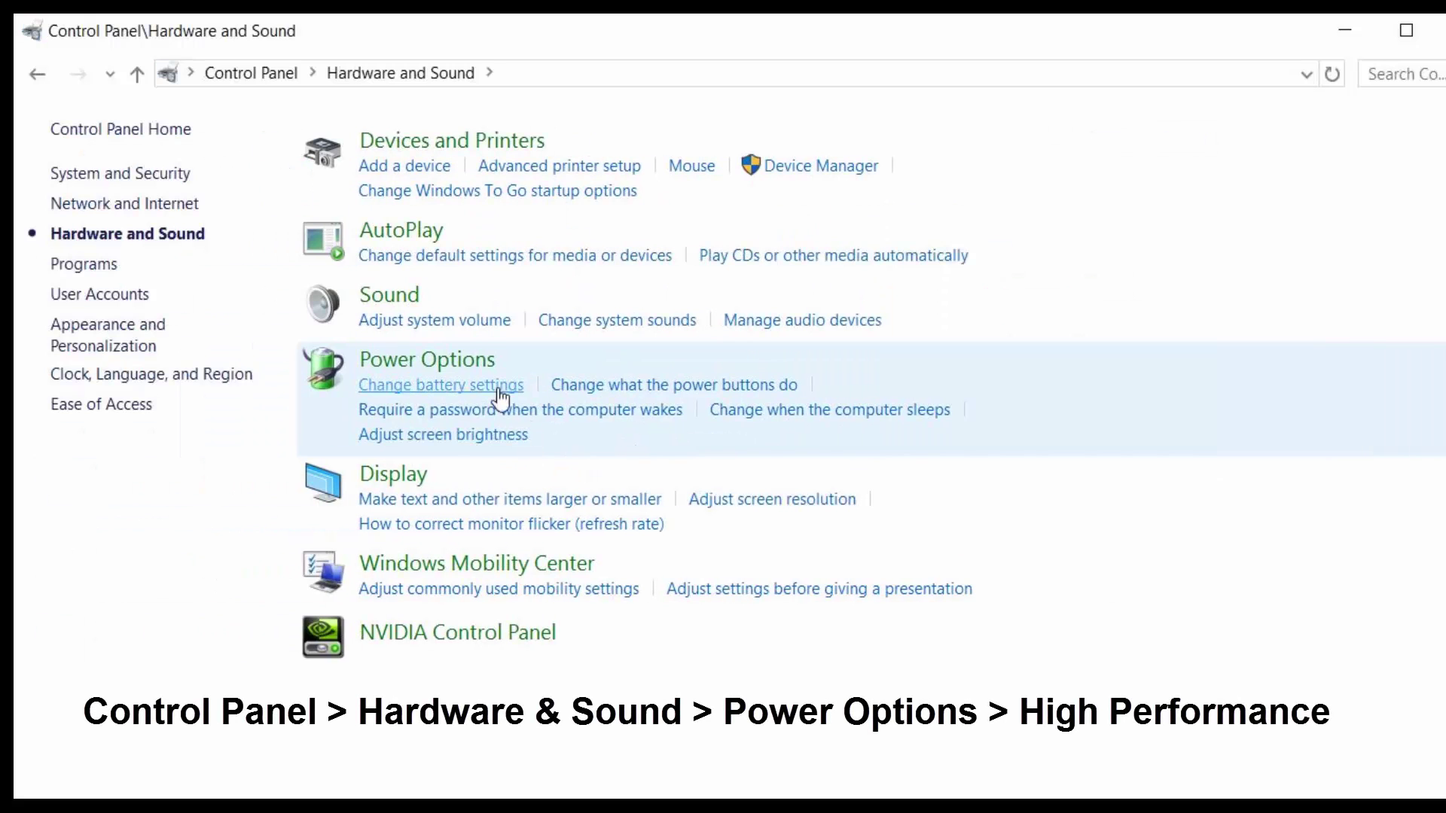
{"action": "left_click", "coordinate": [450, 362]}
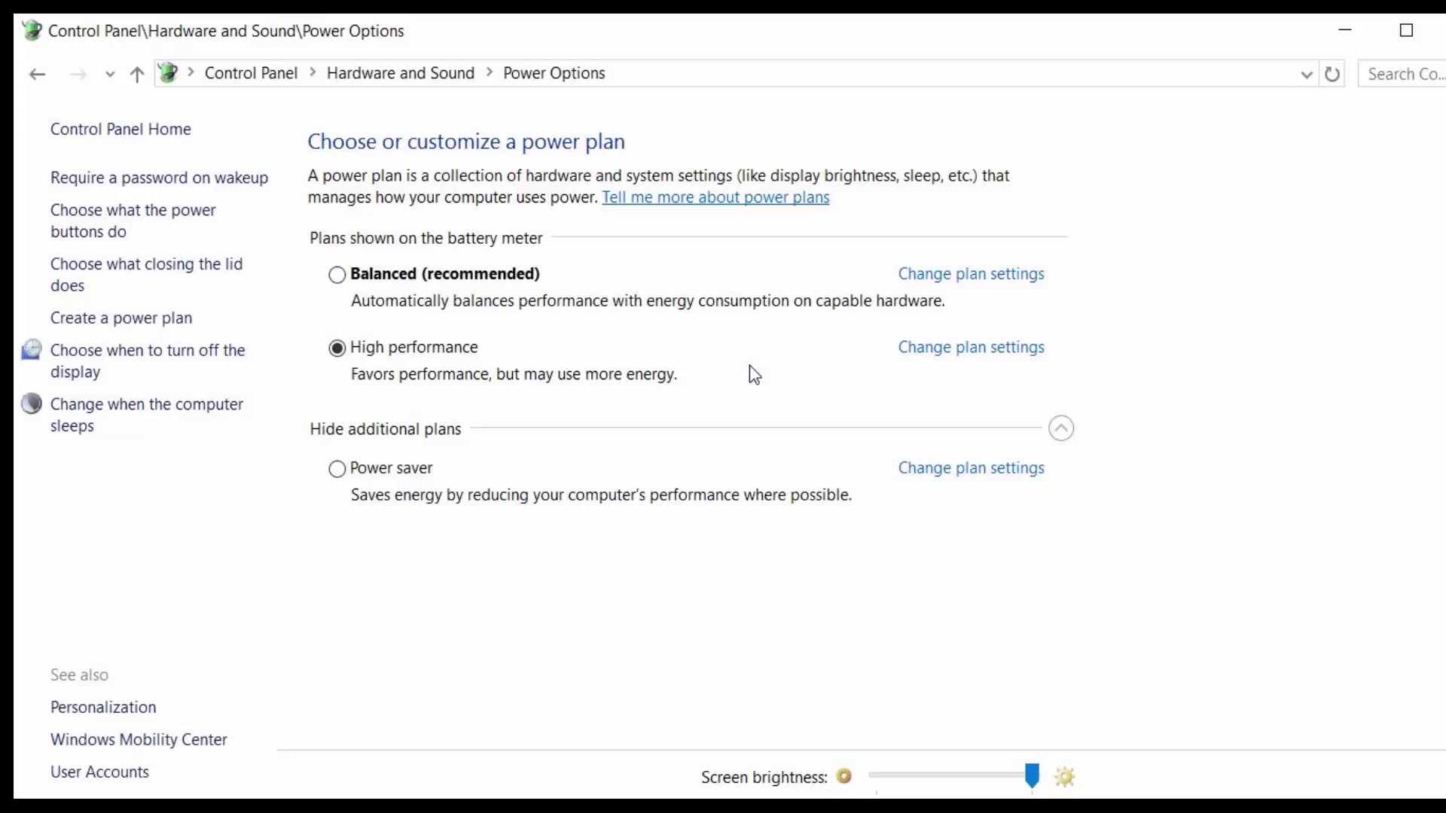
{"action": "left_click", "coordinate": [951, 351]}
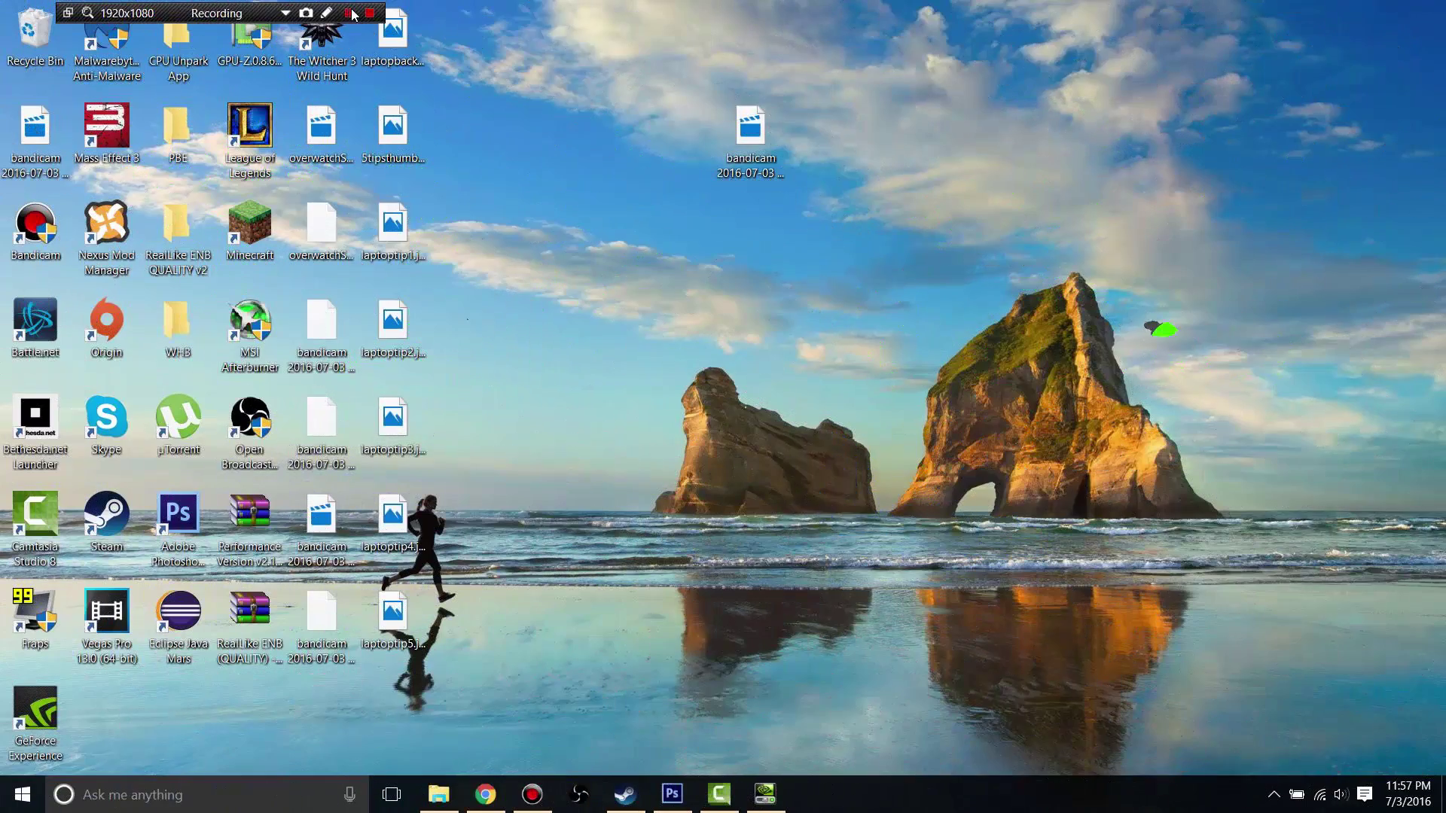
Open NVIDIA Control Panel from the desktop and go to Global Settings in Manage 3D settings.
{"action": "right_click", "coordinate": [787, 423]}
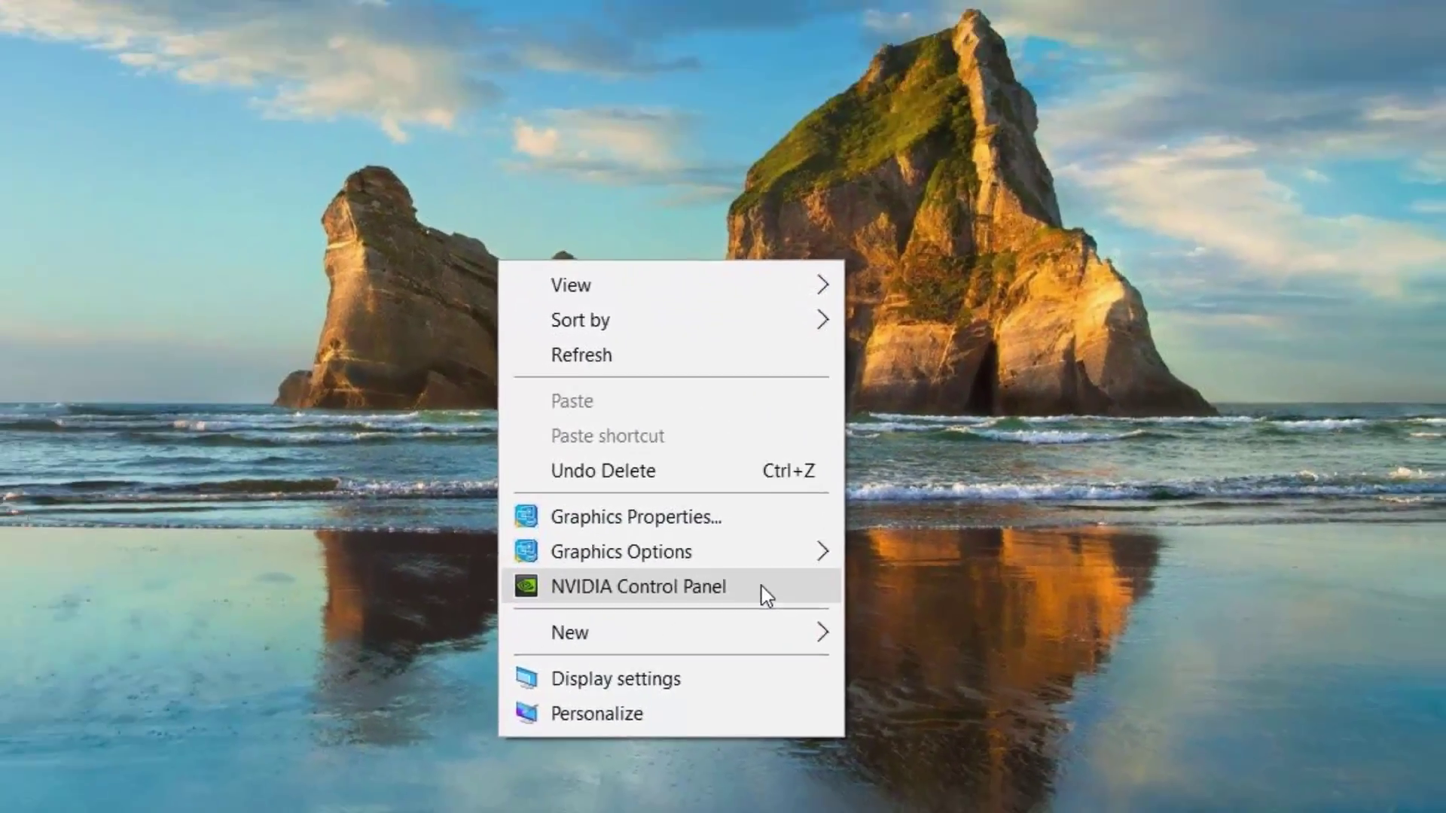
{"action": "left_click", "coordinate": [452, 560]}
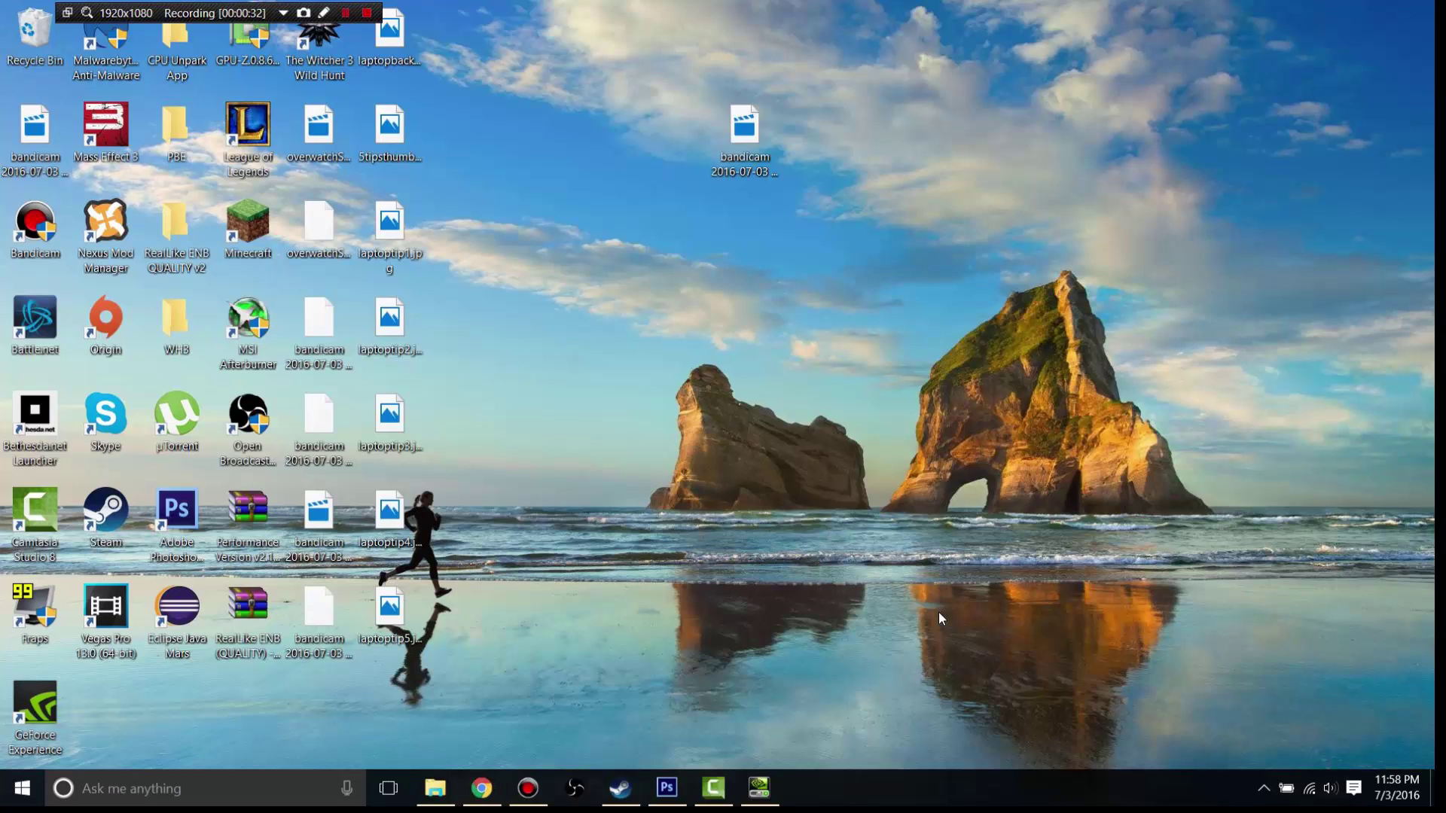
{"action": "left_click", "coordinate": [750, 798]}
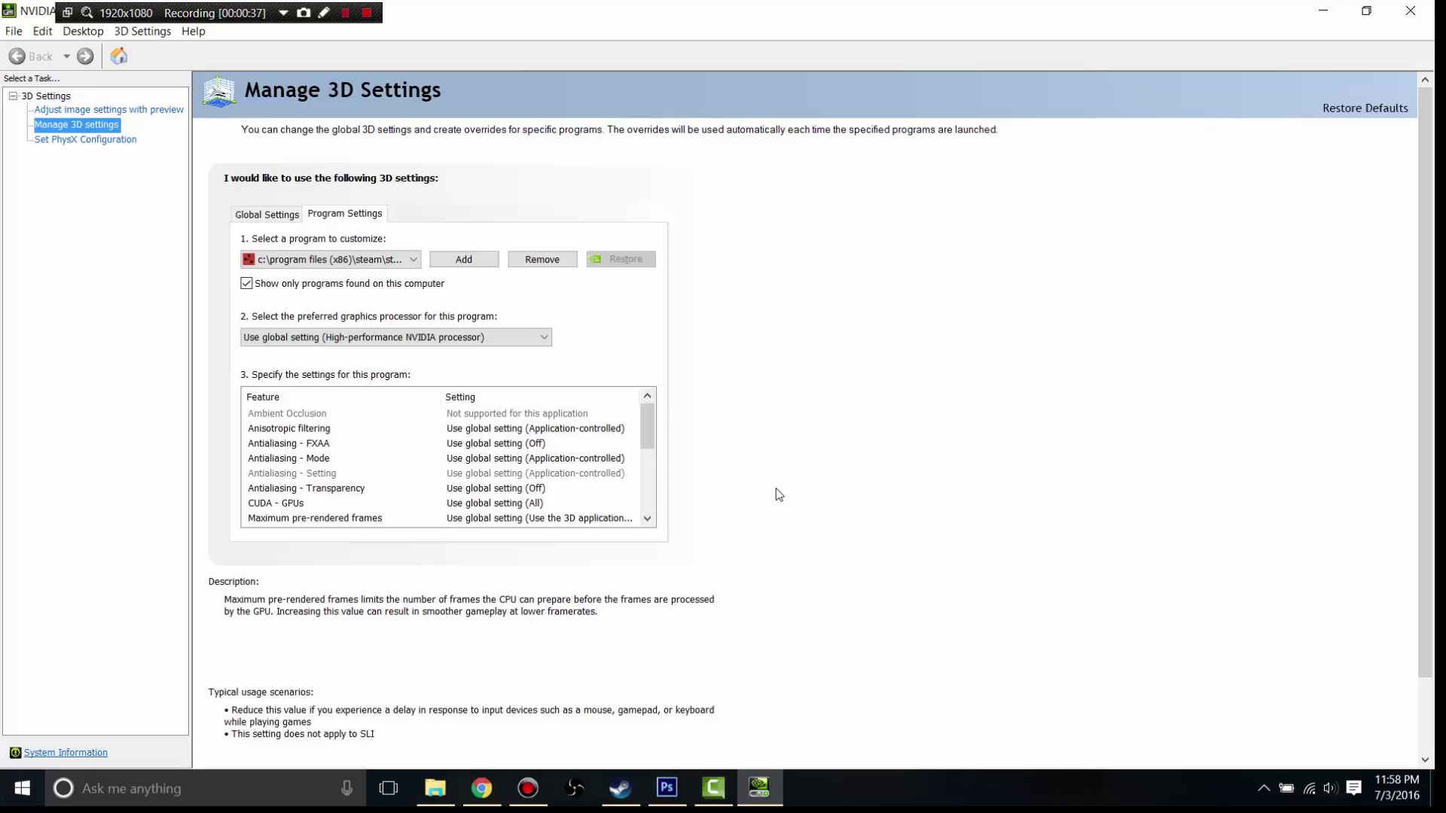
{"action": "left_click", "coordinate": [279, 216]}
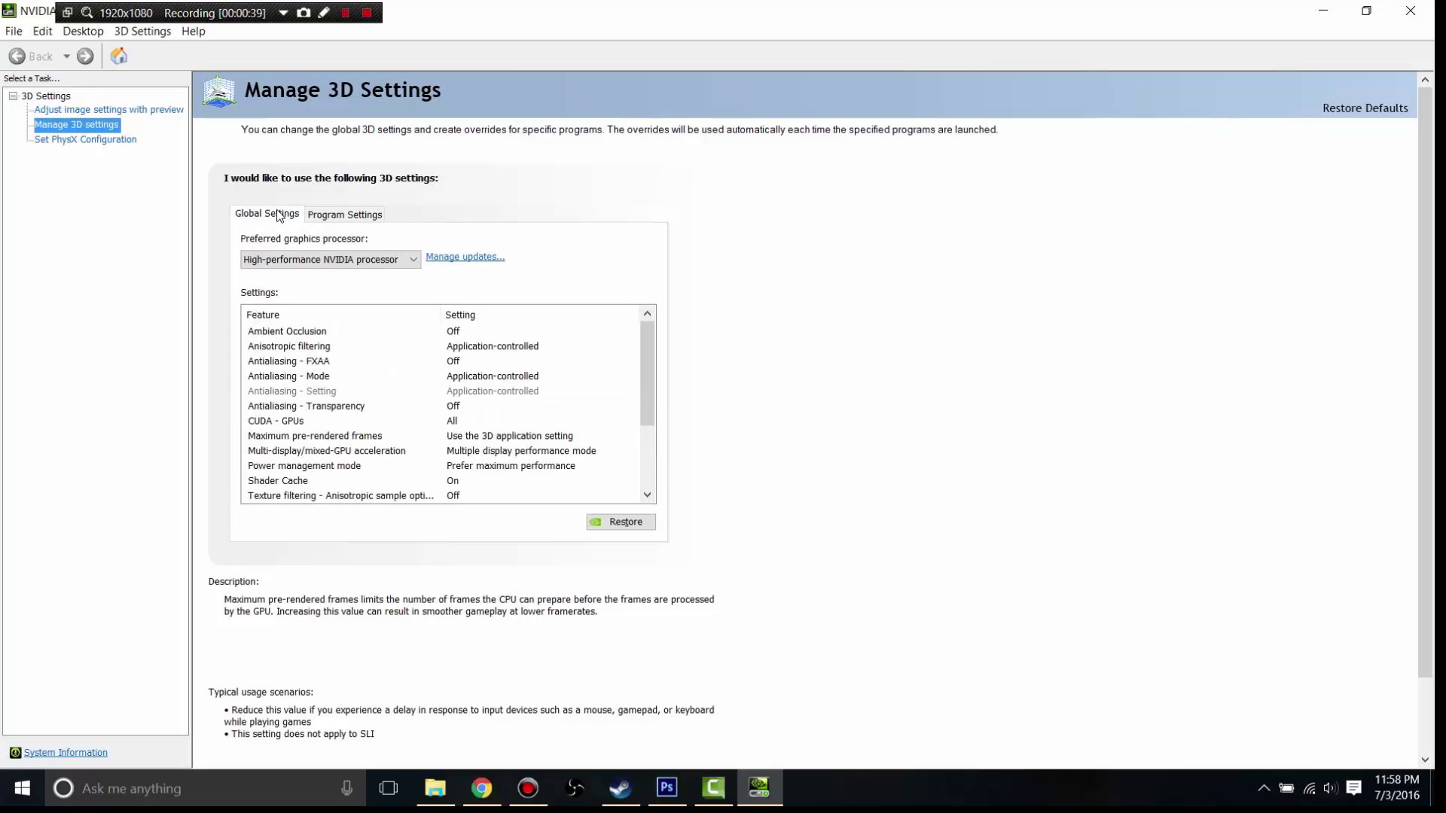
Set preferred GPU to High-performance NVIDIA processor with Prefer maximum performance power, and apply.
{"action": "left_click", "coordinate": [387, 262]}
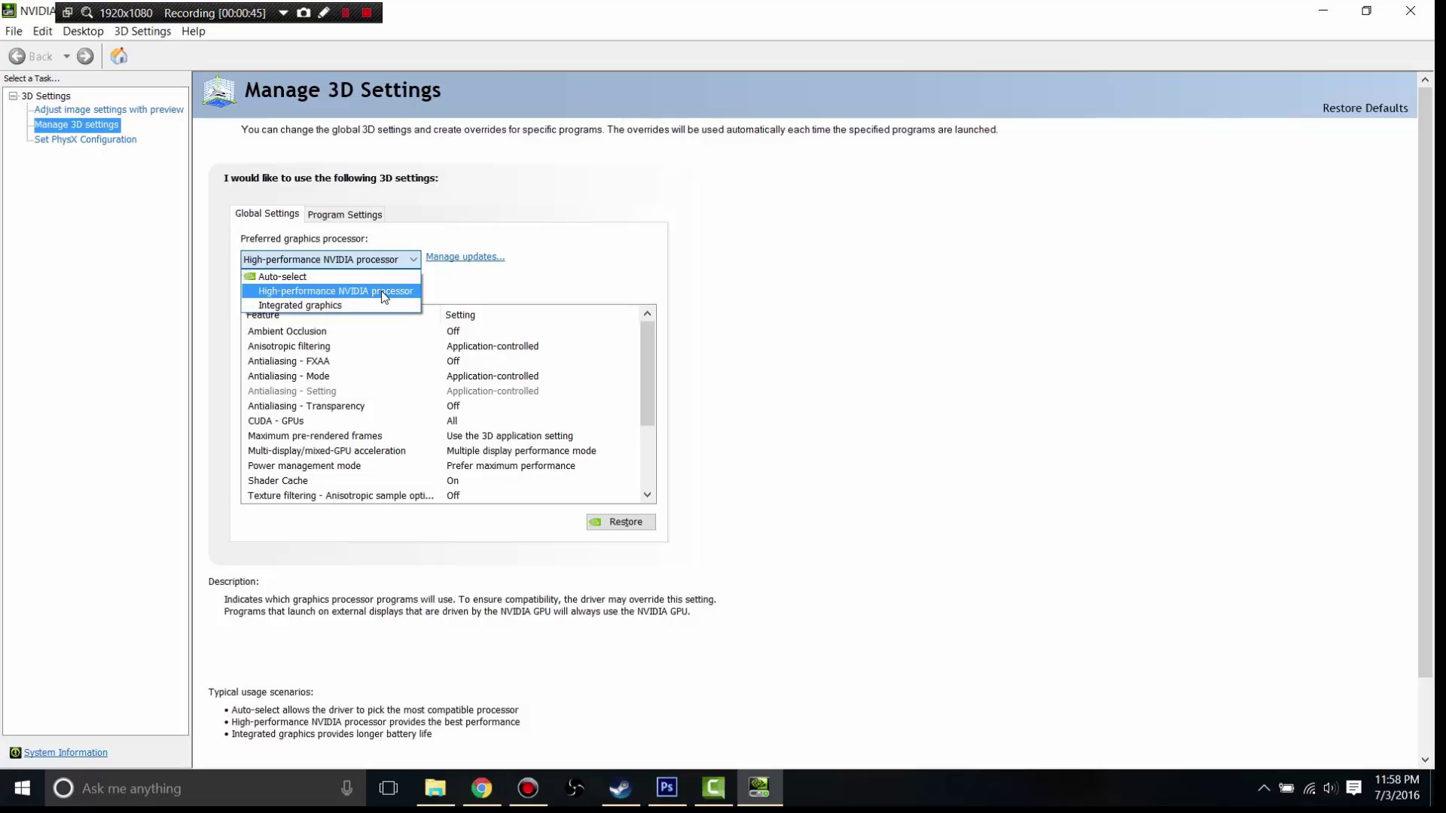
{"action": "left_click", "coordinate": [381, 291]}
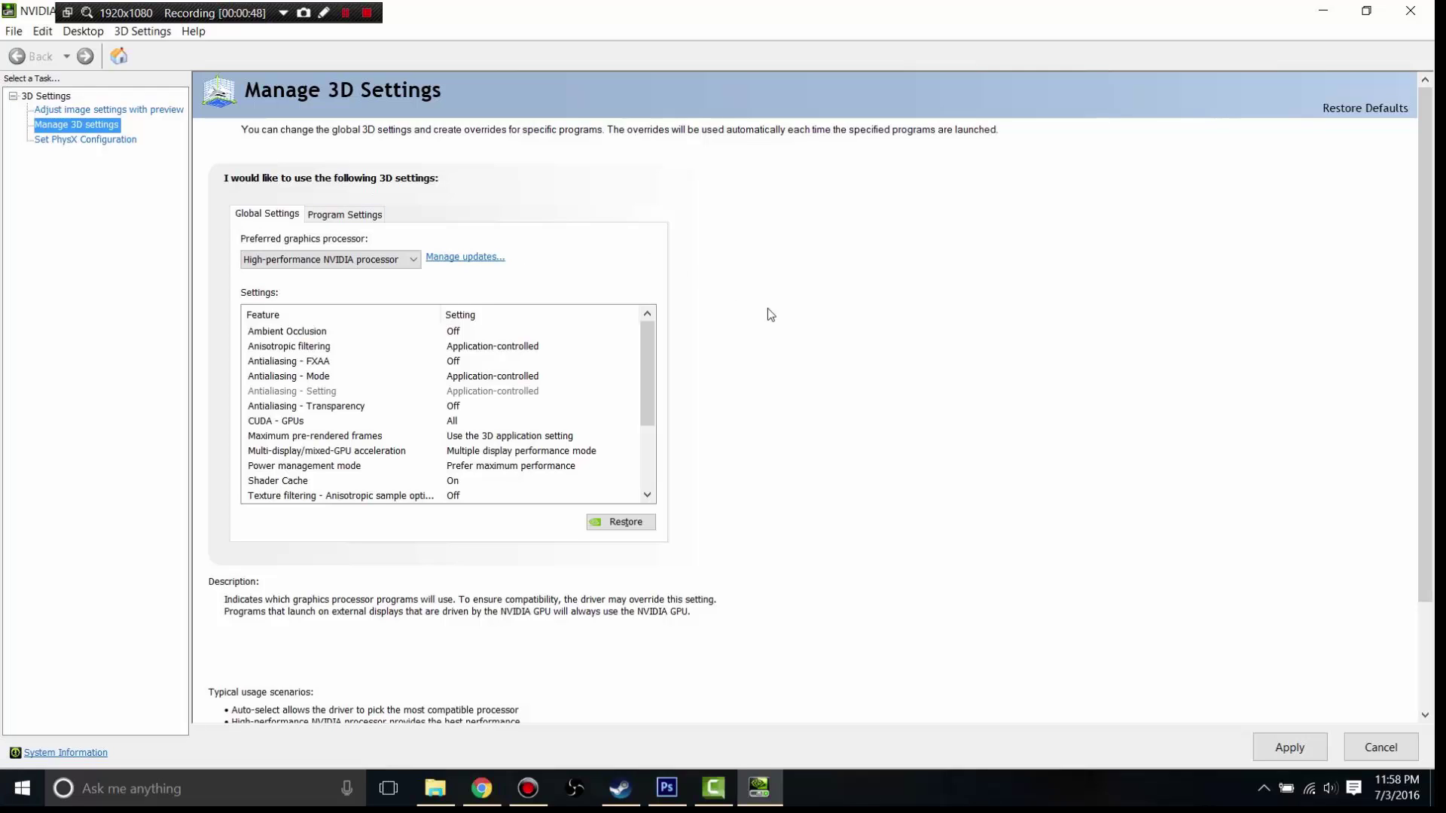
{"action": "left_click", "coordinate": [339, 466]}
{"action": "left_click", "coordinate": [510, 467]}
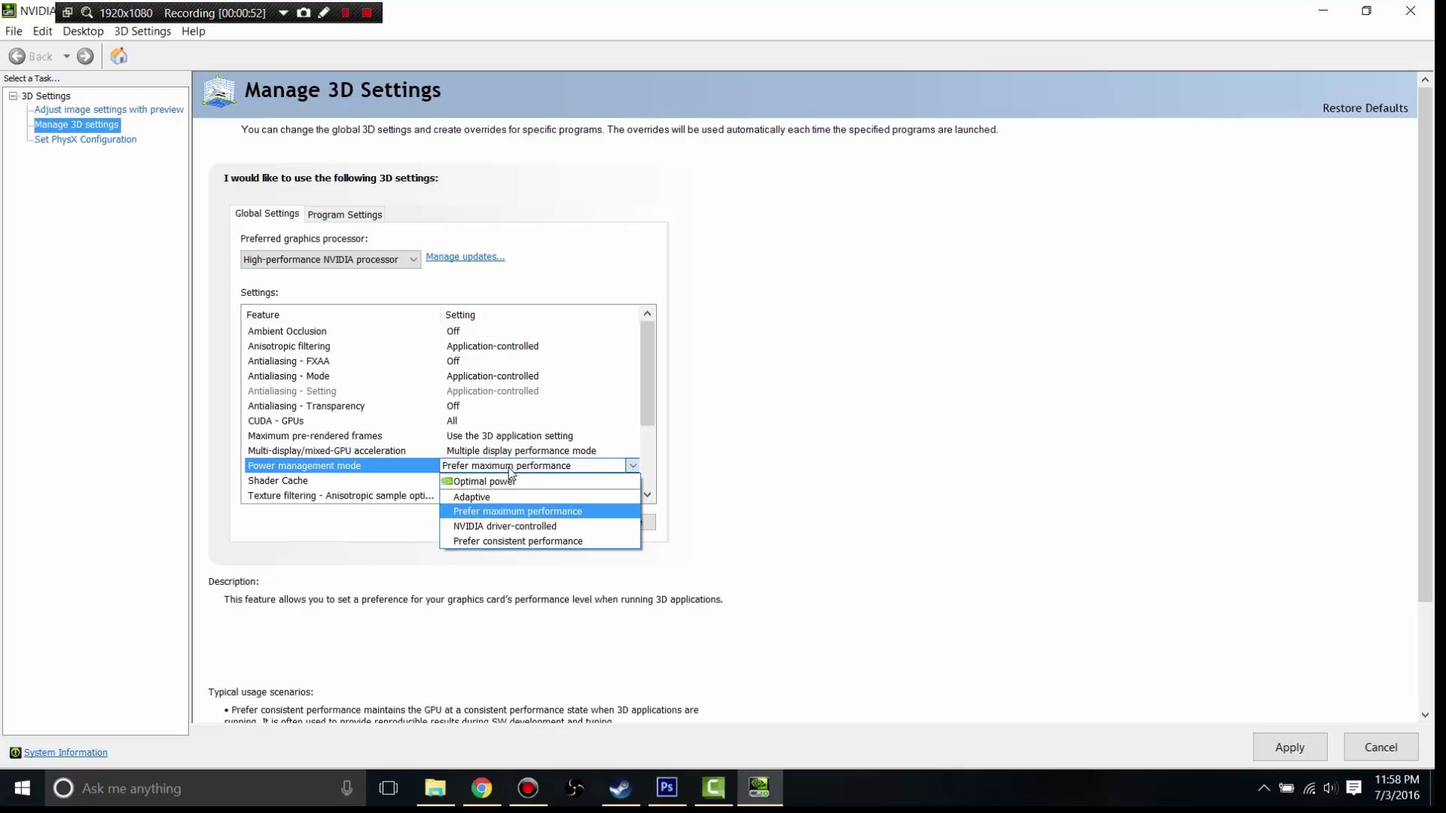
{"action": "left_click", "coordinate": [523, 517]}
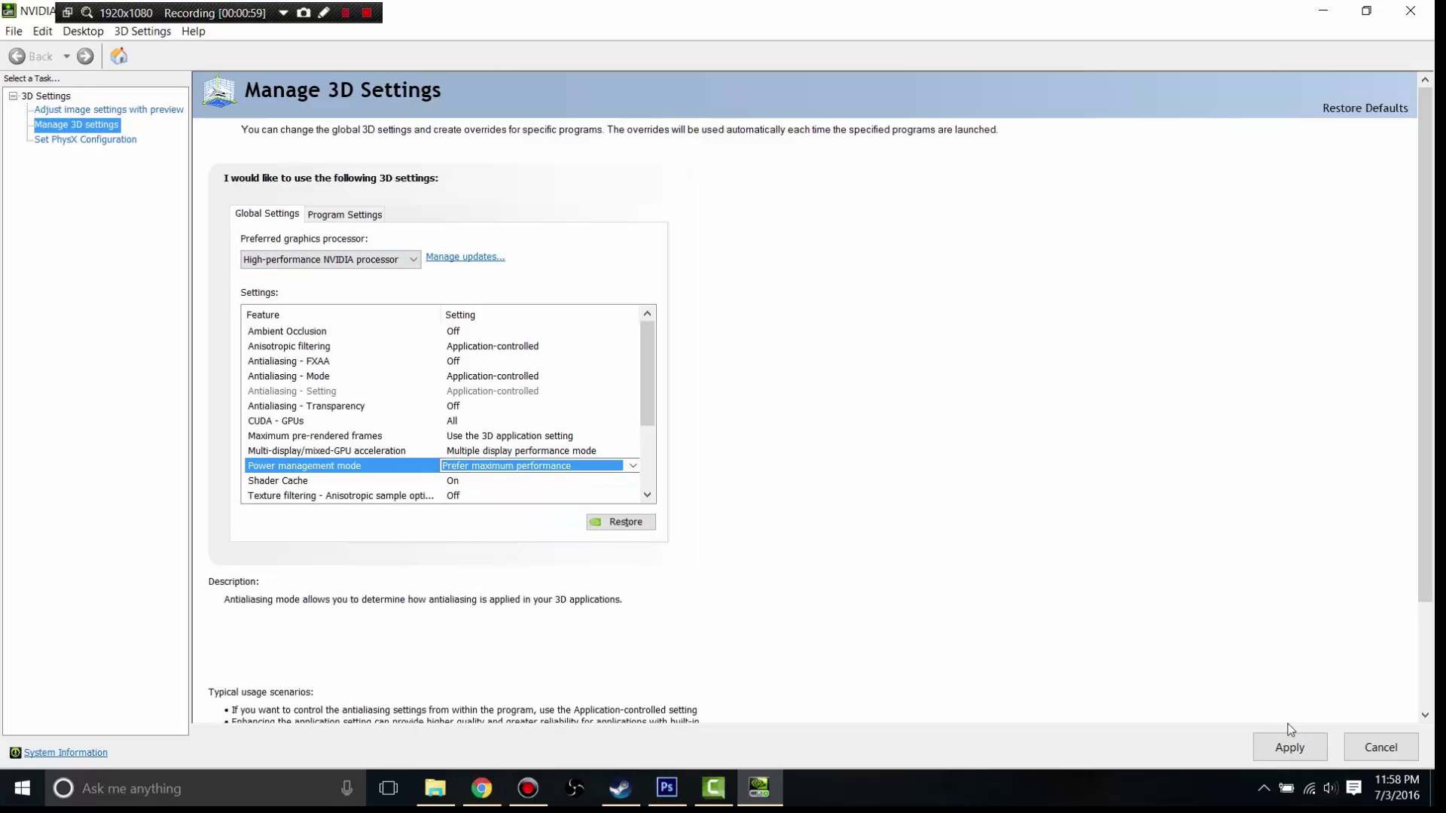
{"action": "left_click", "coordinate": [1289, 747]}
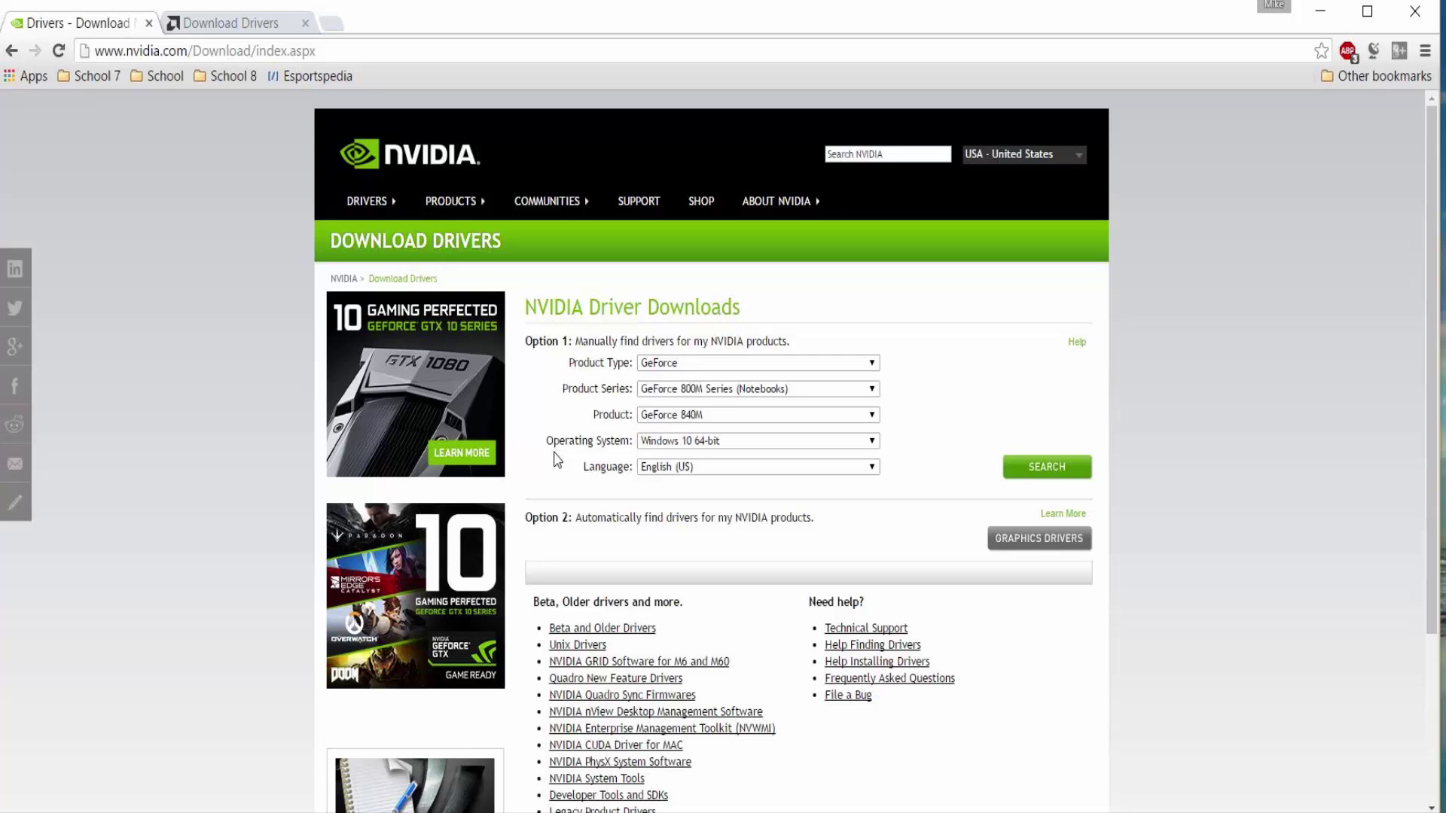
{"action": "left_click", "coordinate": [222, 24]}
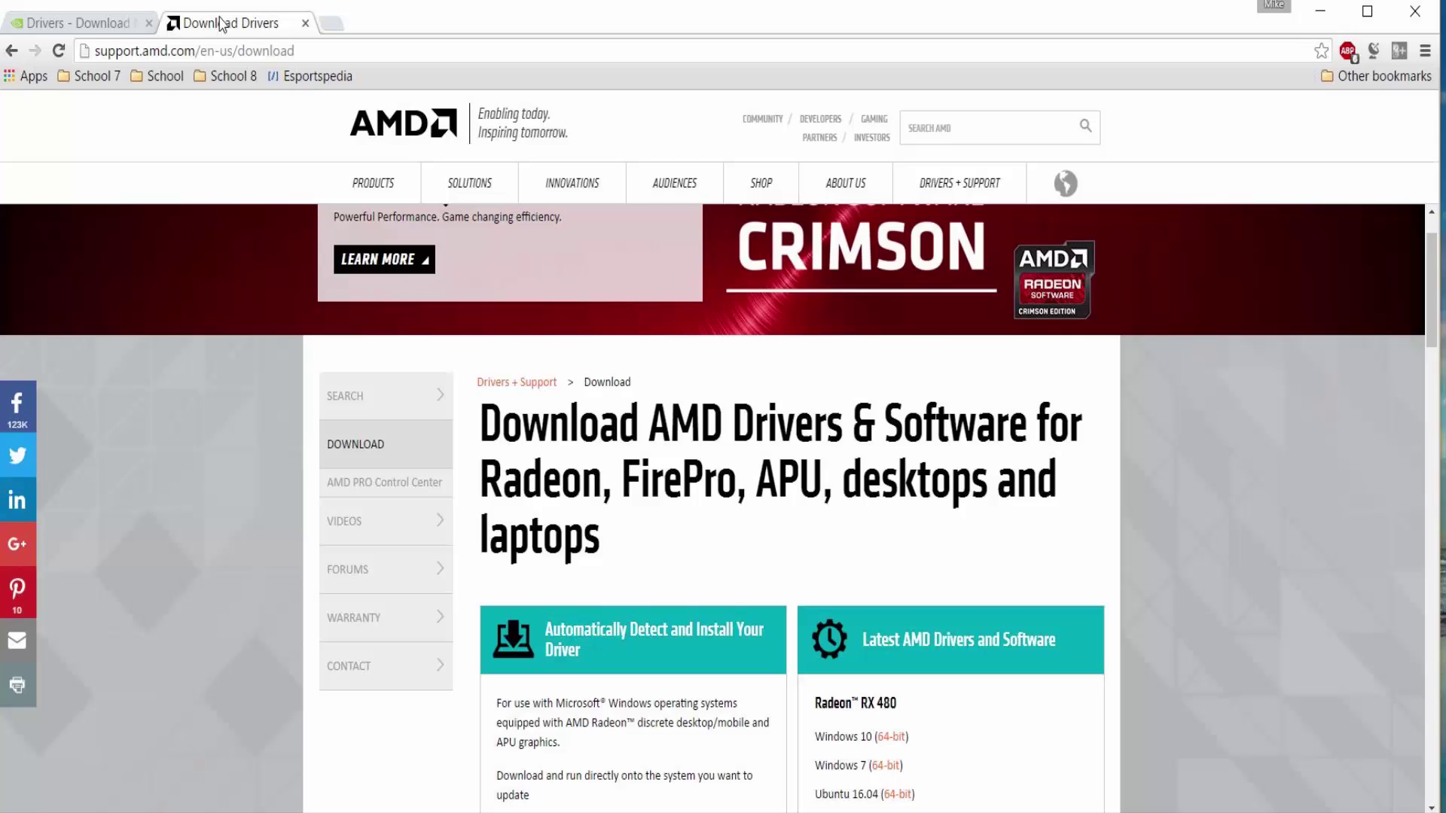
{"action": "scroll", "coordinate": [682, 455], "scroll_direction": "down", "scroll_amount": 1}
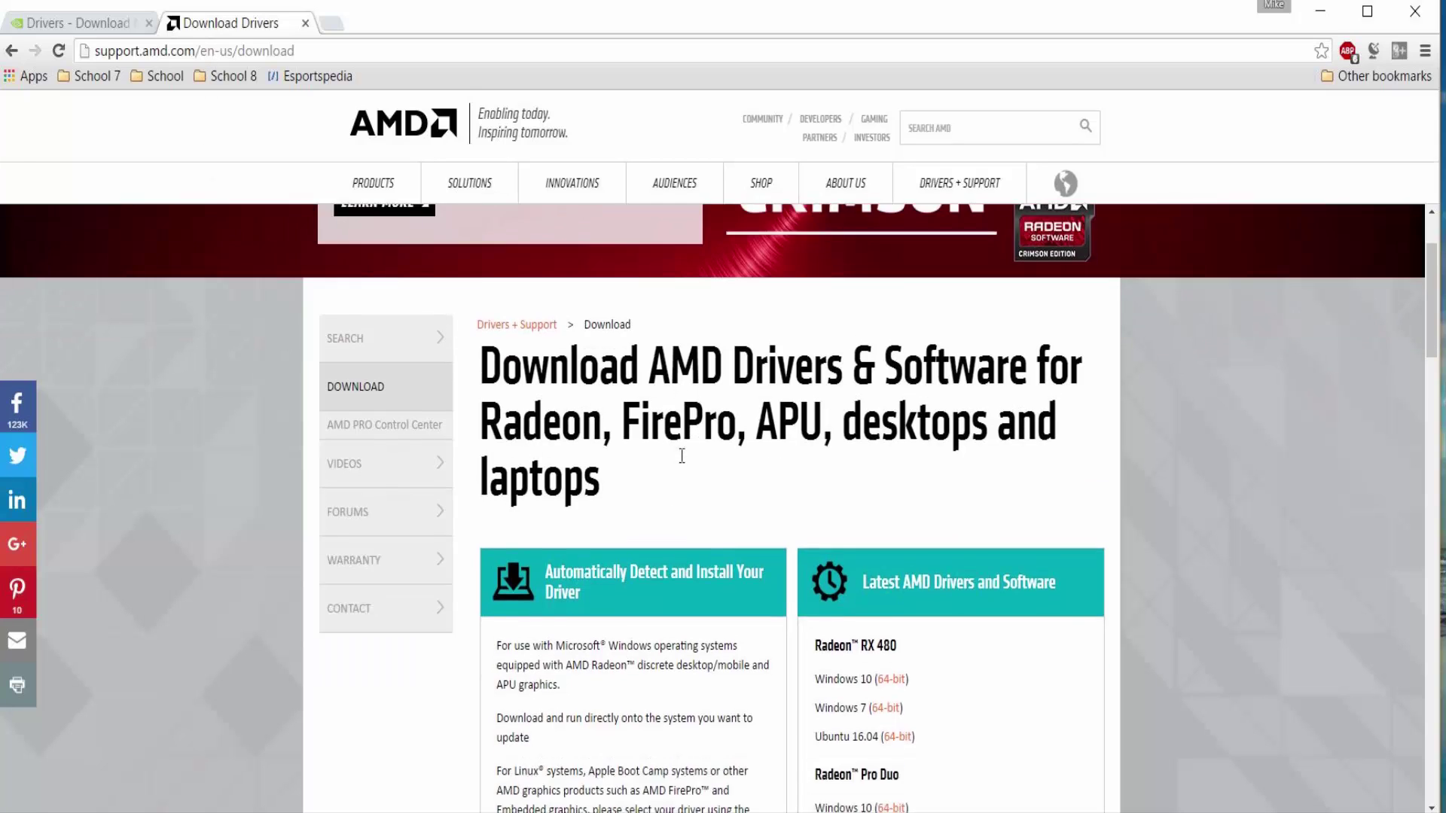
{"action": "scroll", "coordinate": [681, 455], "scroll_direction": "down", "scroll_amount": 2}
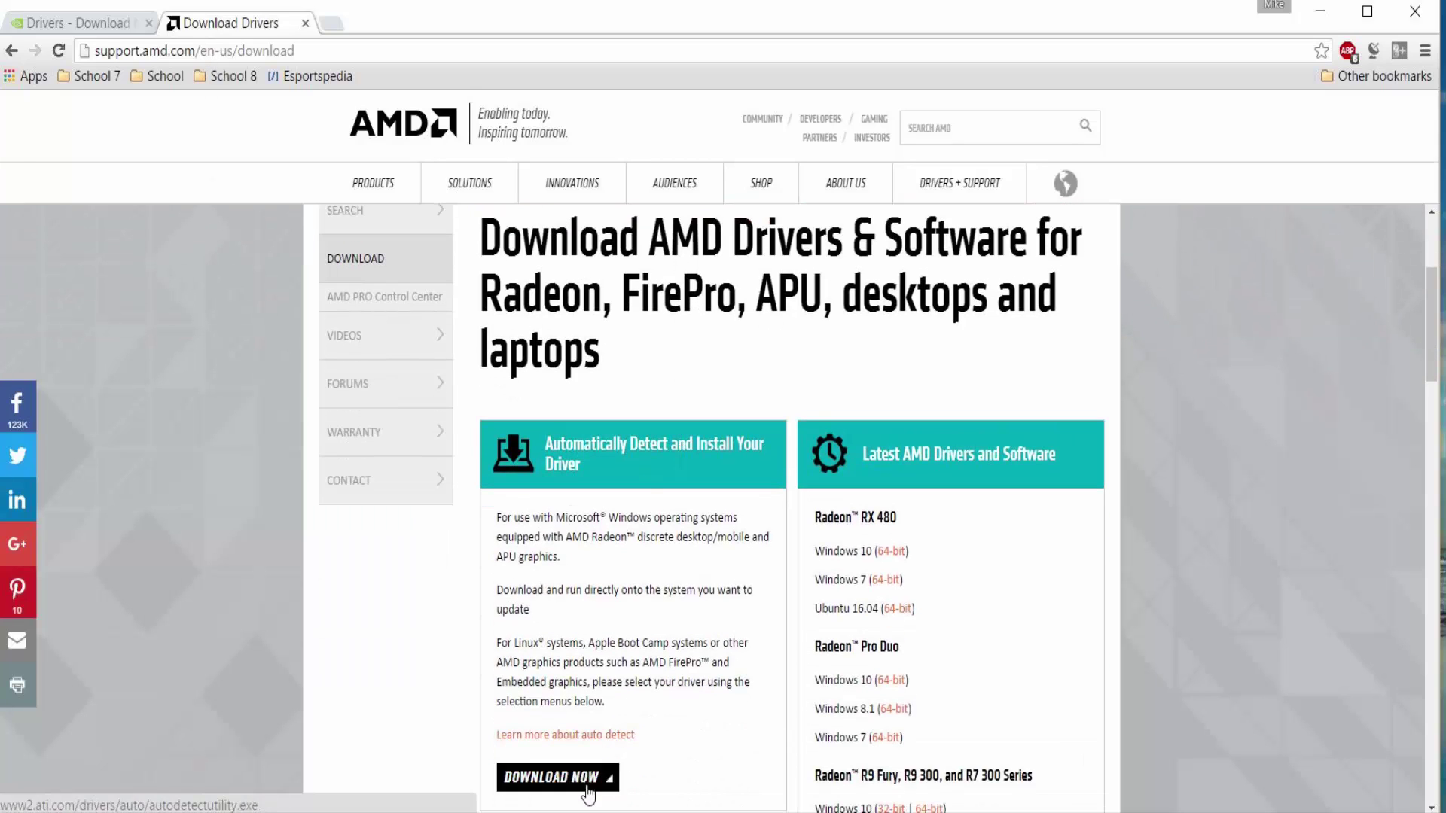
{"action": "scroll", "coordinate": [985, 493], "scroll_direction": "down", "scroll_amount": 1}
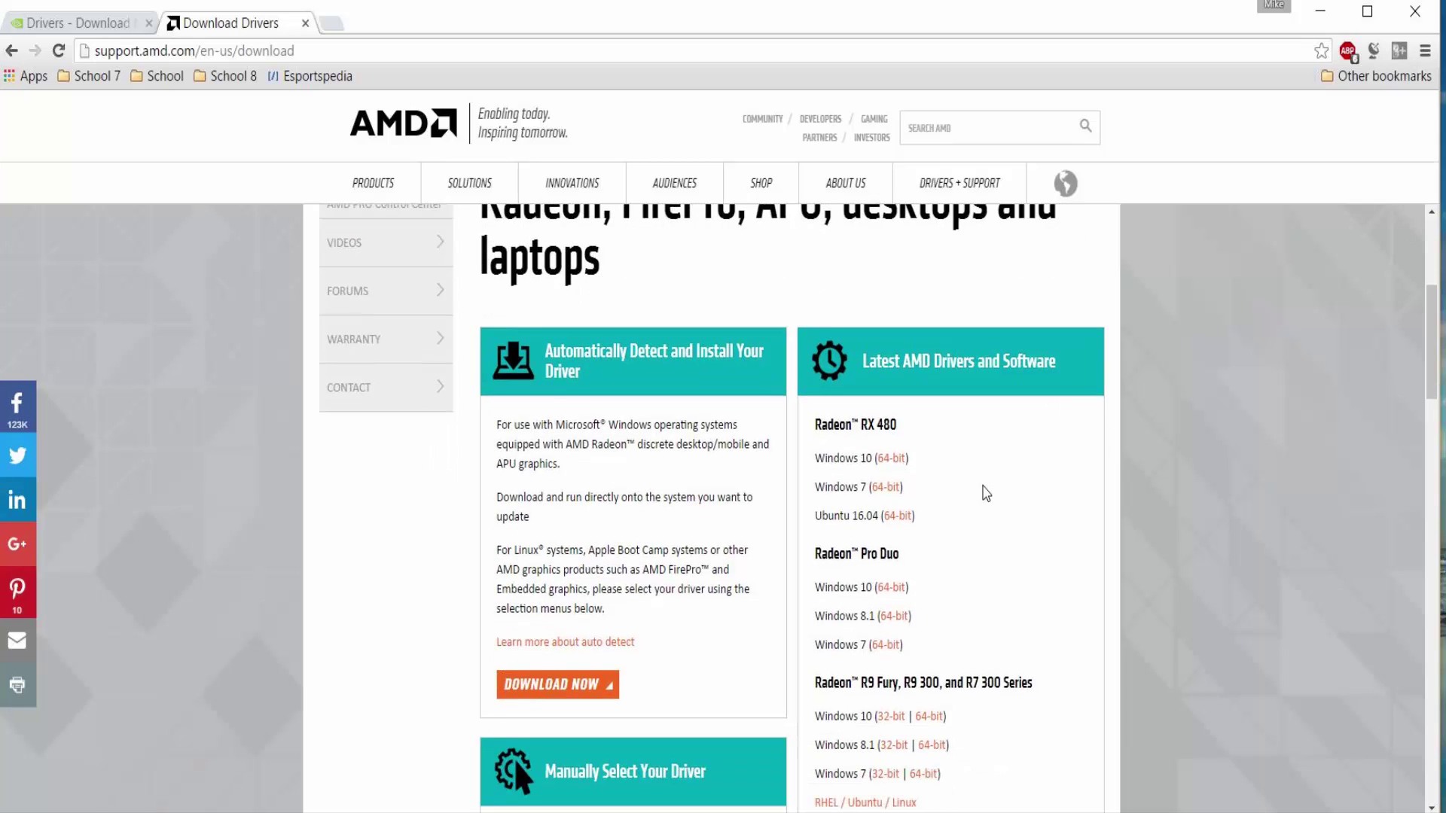
{"action": "scroll", "coordinate": [986, 494], "scroll_direction": "down", "scroll_amount": 2}
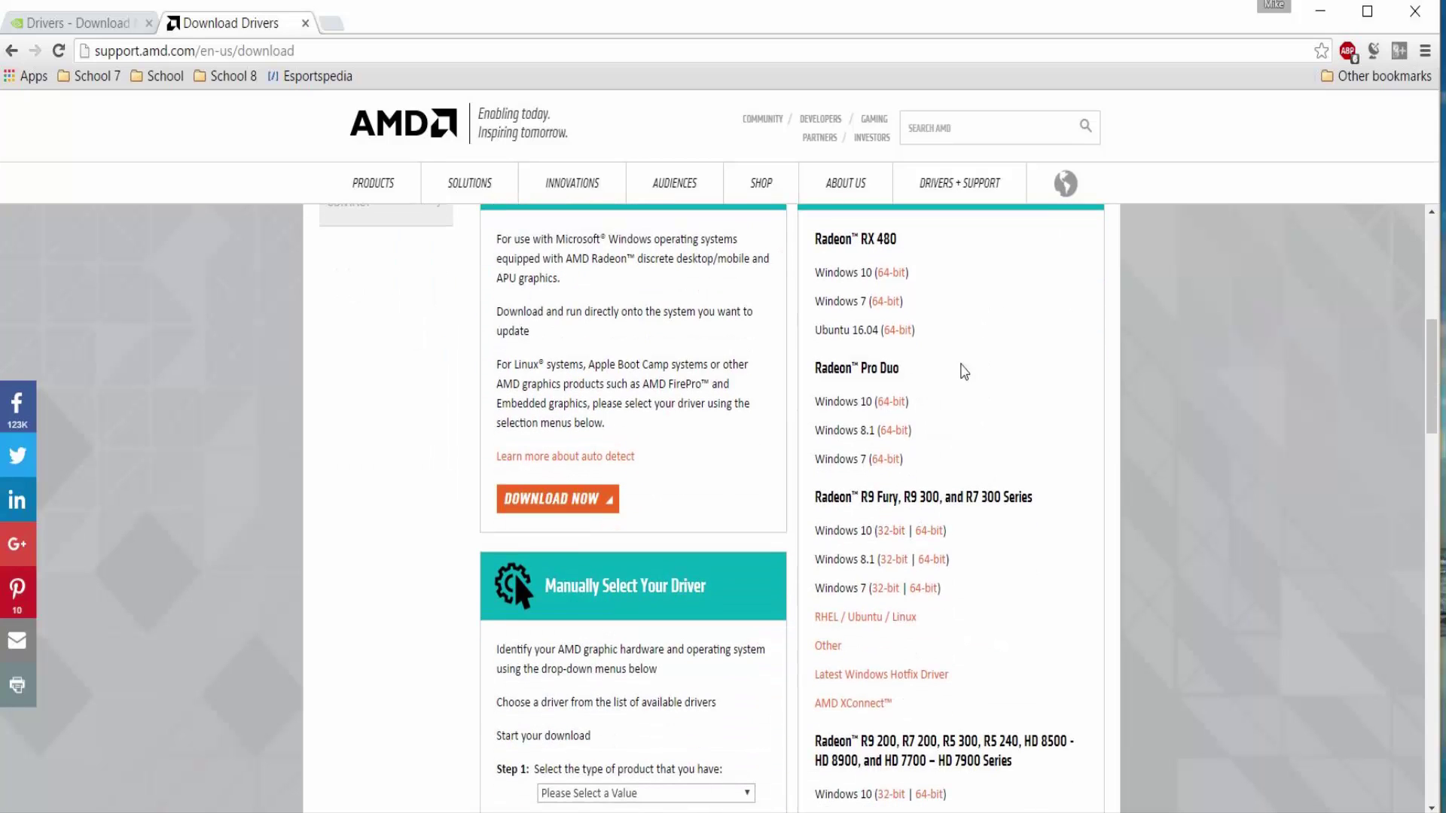
{"action": "scroll", "coordinate": [989, 443], "scroll_direction": "down", "scroll_amount": 5}
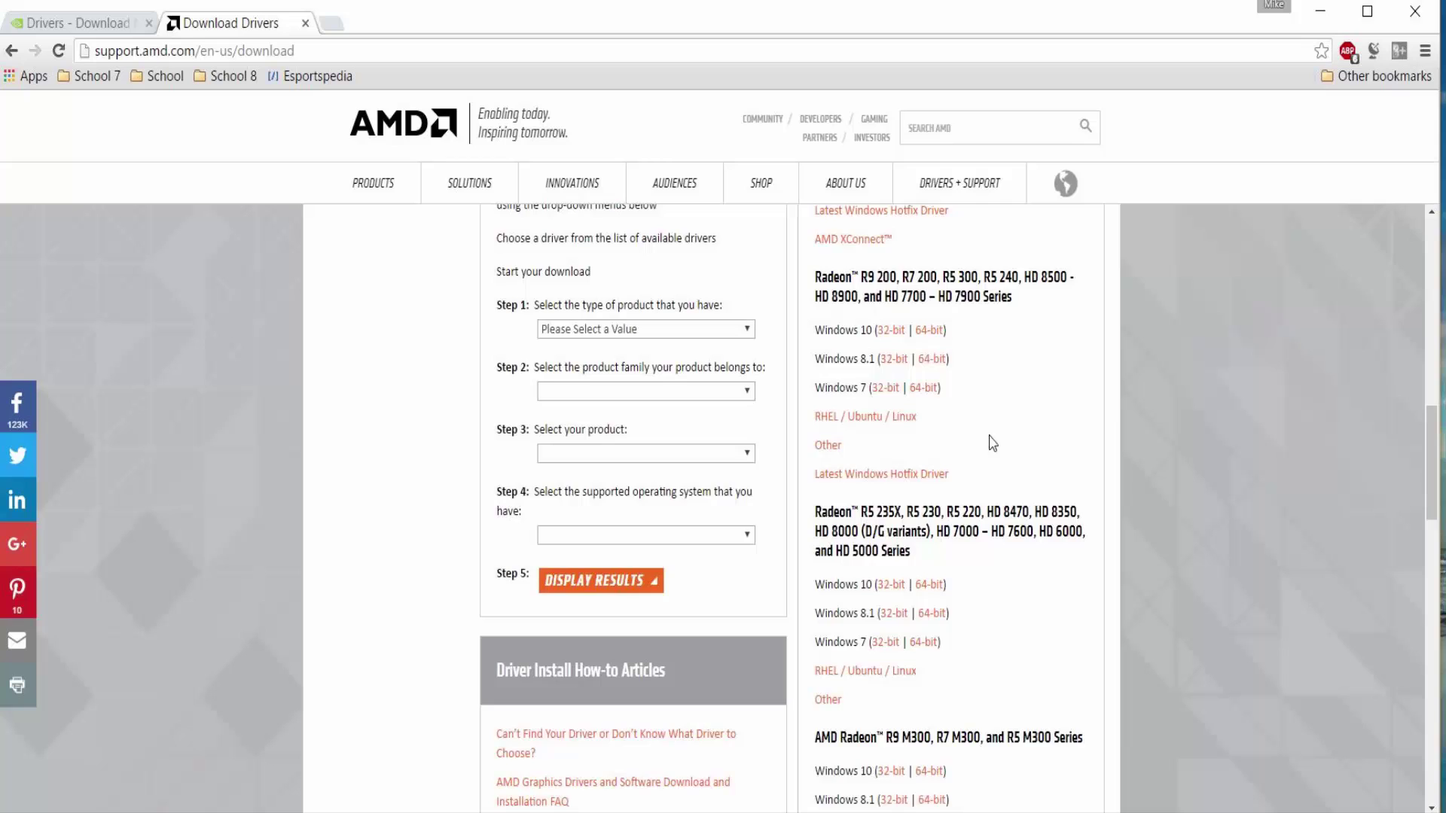
{"action": "scroll", "coordinate": [991, 442], "scroll_direction": "down", "scroll_amount": 1}
{"action": "scroll", "coordinate": [991, 448], "scroll_direction": "up", "scroll_amount": 4}
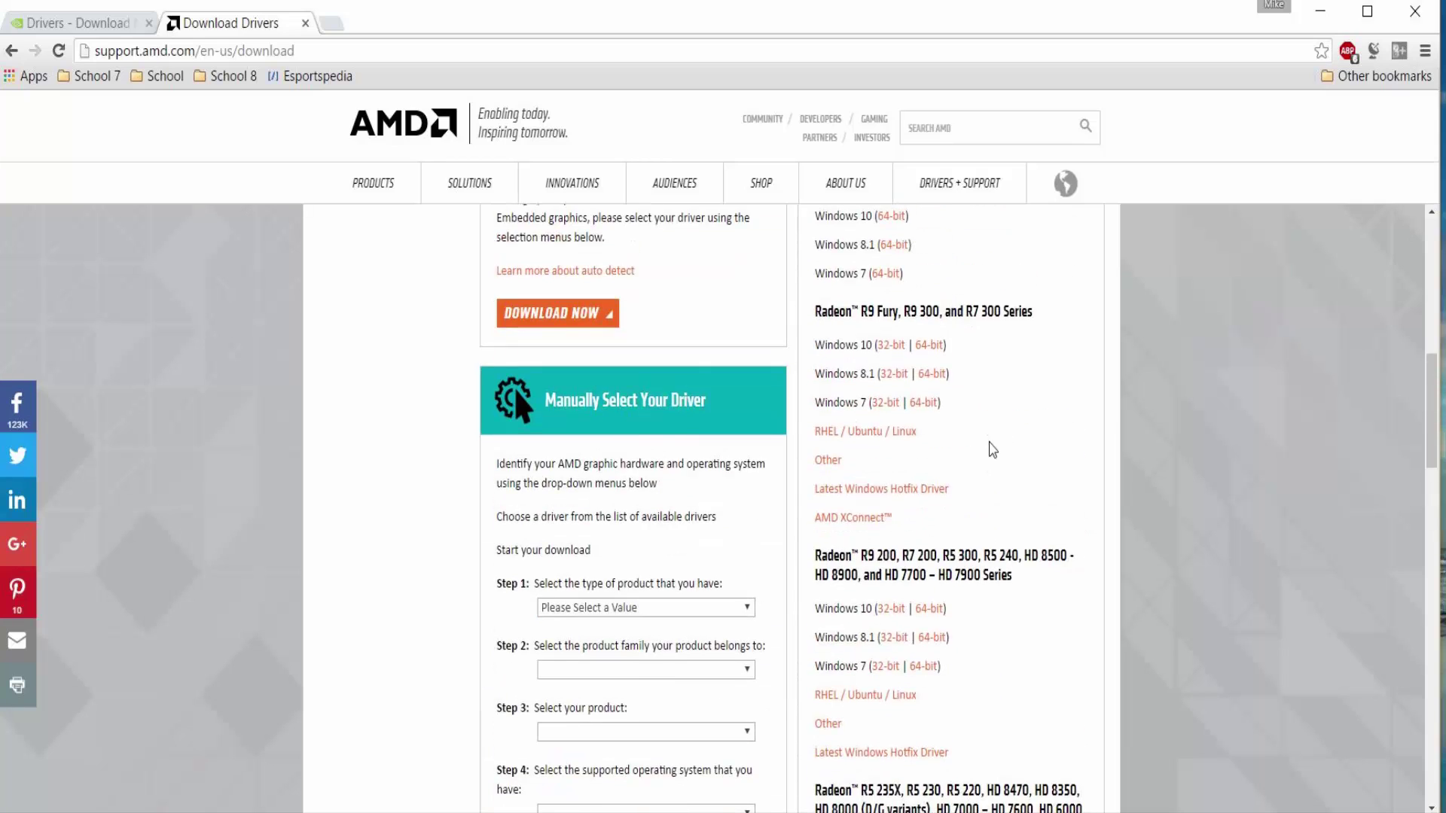
{"action": "scroll", "coordinate": [992, 449], "scroll_direction": "up", "scroll_amount": 8}
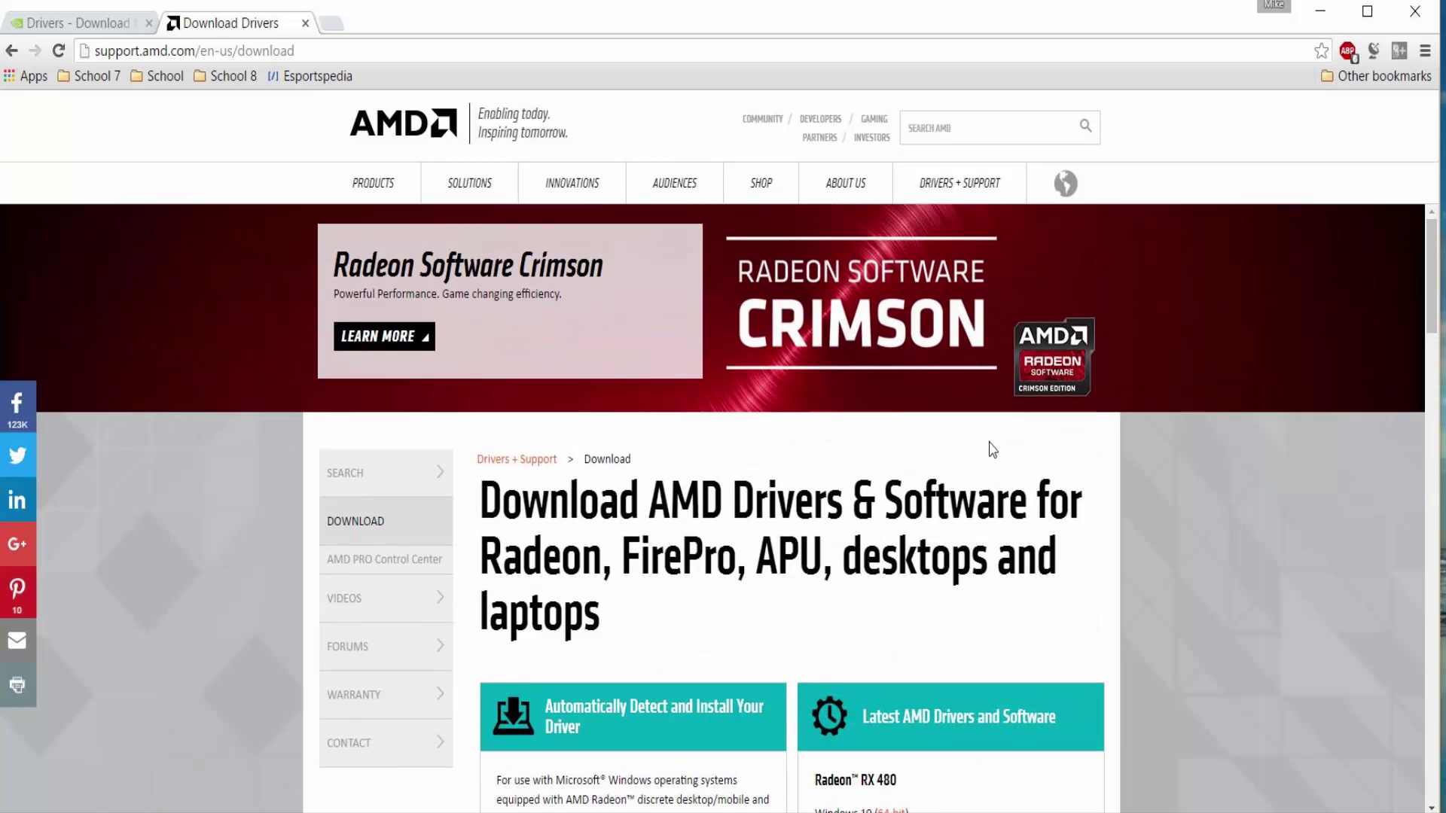
{"action": "left_click", "coordinate": [120, 24]}
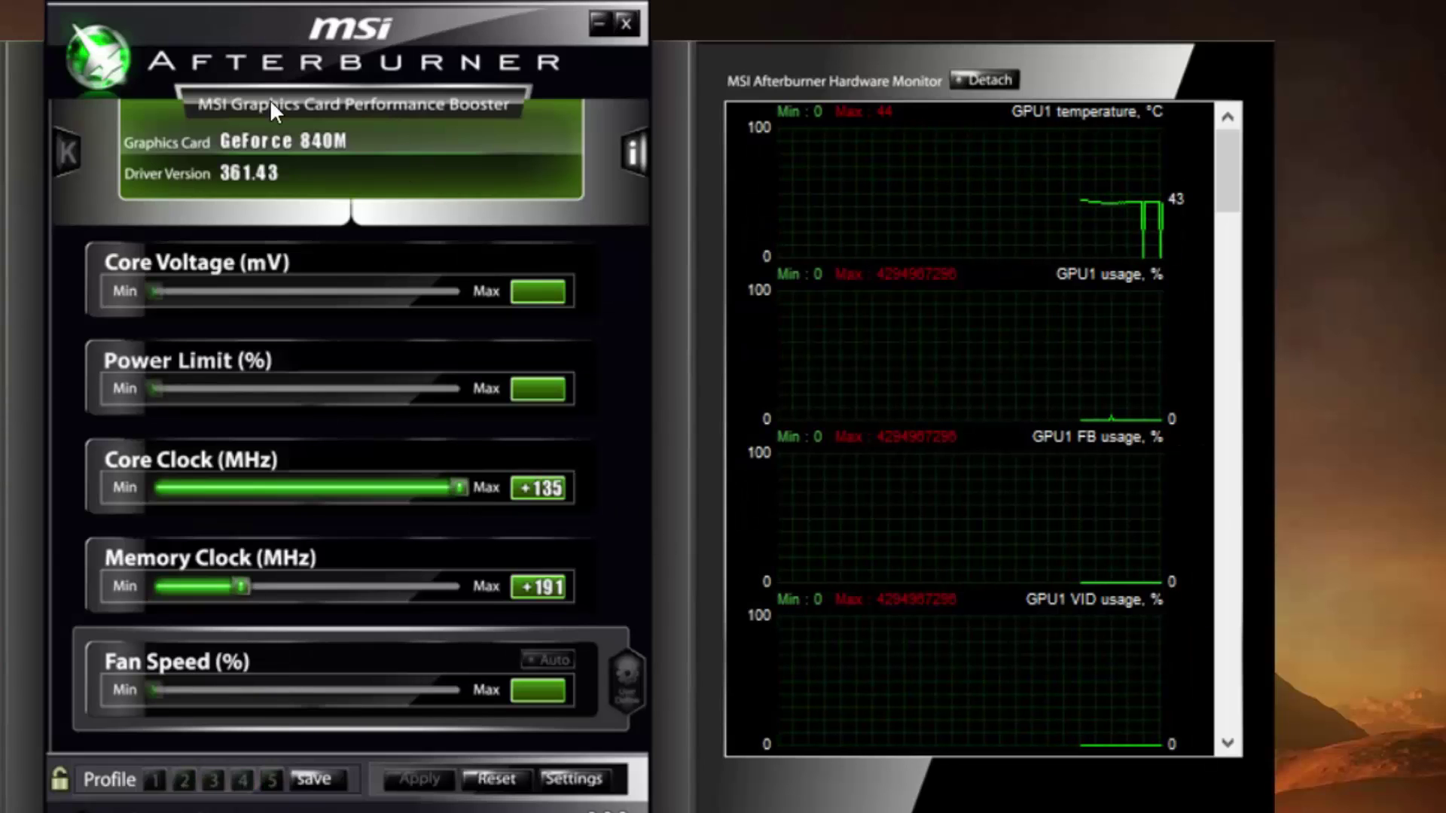
Set the GeForce 840M core clock offset to +135 MHz in MSI Afterburner.
{"action": "left_click", "coordinate": [436, 490]}
{"action": "left_click", "coordinate": [308, 488]}
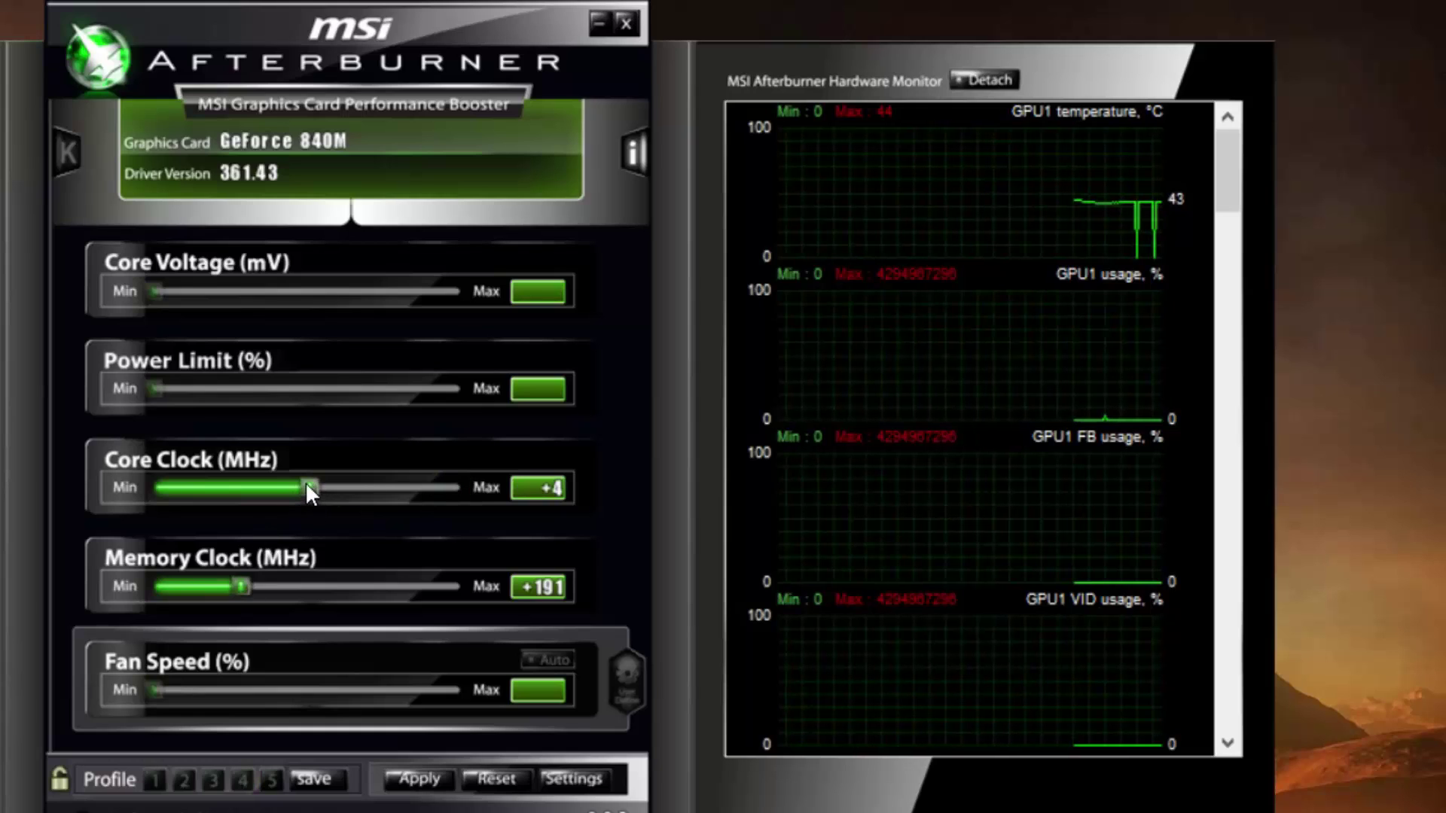
{"action": "left_click_drag", "start_coordinate": [301, 488], "coordinate": [640, 506]}
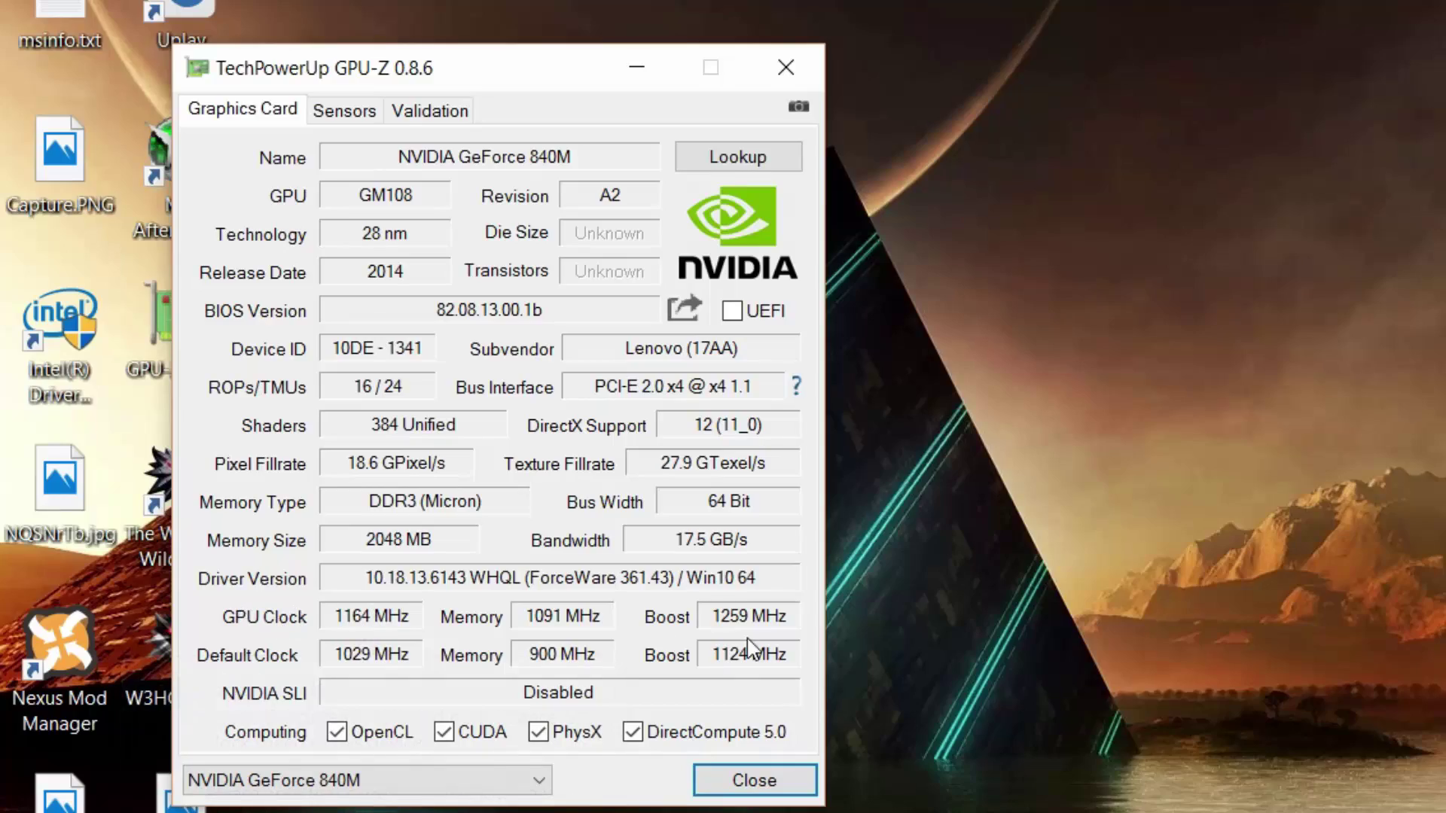
Check GPU-Z's 1164 MHz GPU clock against the 1029 MHz default clock.
{"action": "mouse_move", "coordinate": [751, 668]}
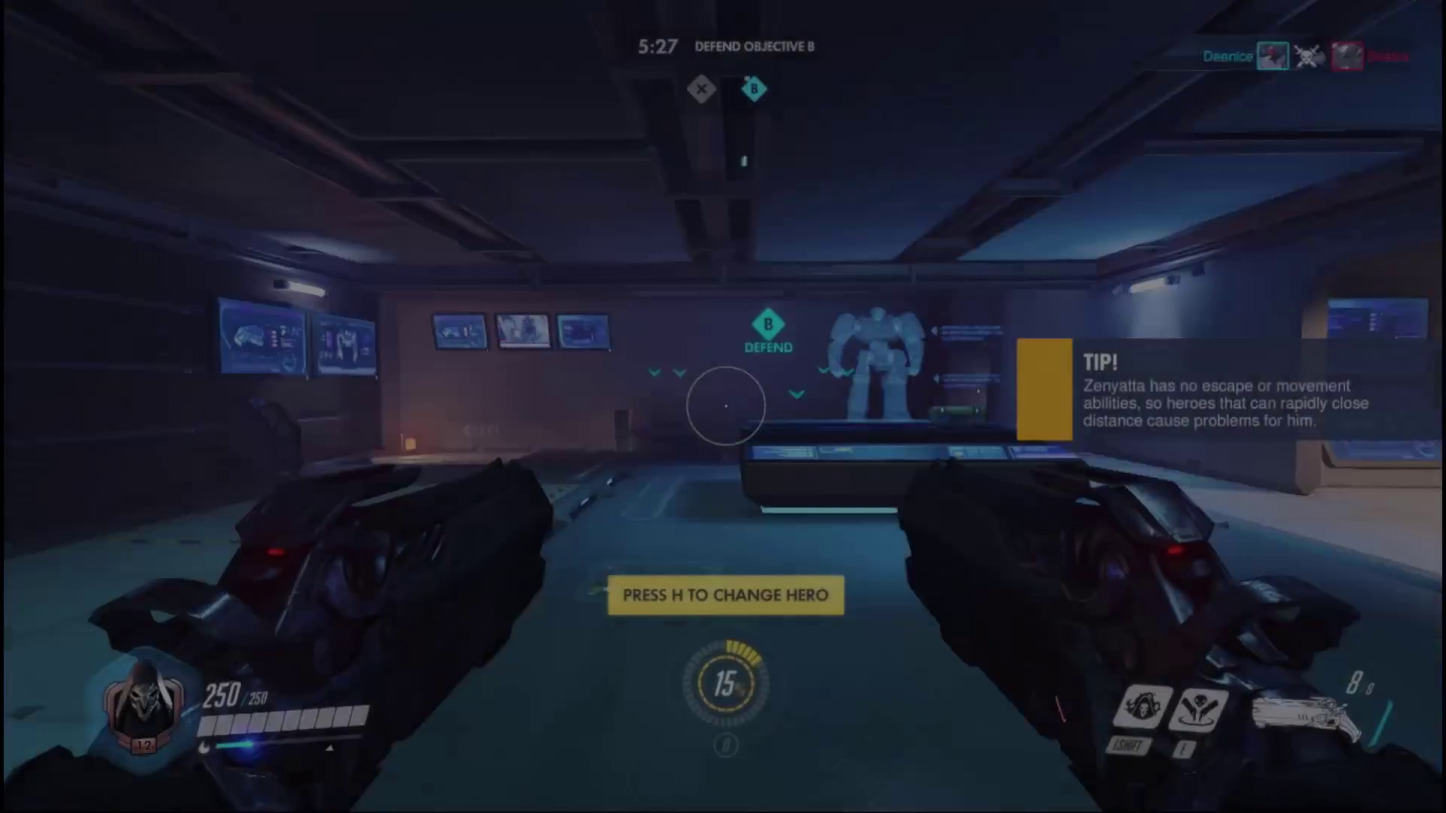